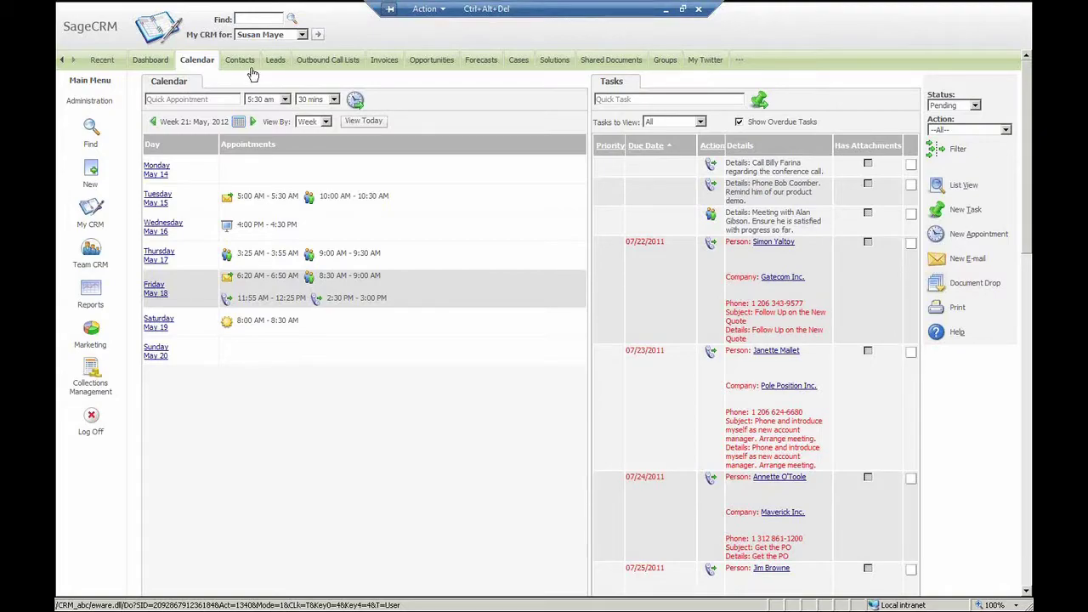
# Step: Open Tuesday's 10:00 AM meeting with 3G Homes from the calendar
pyautogui.moveTo(100, 62)
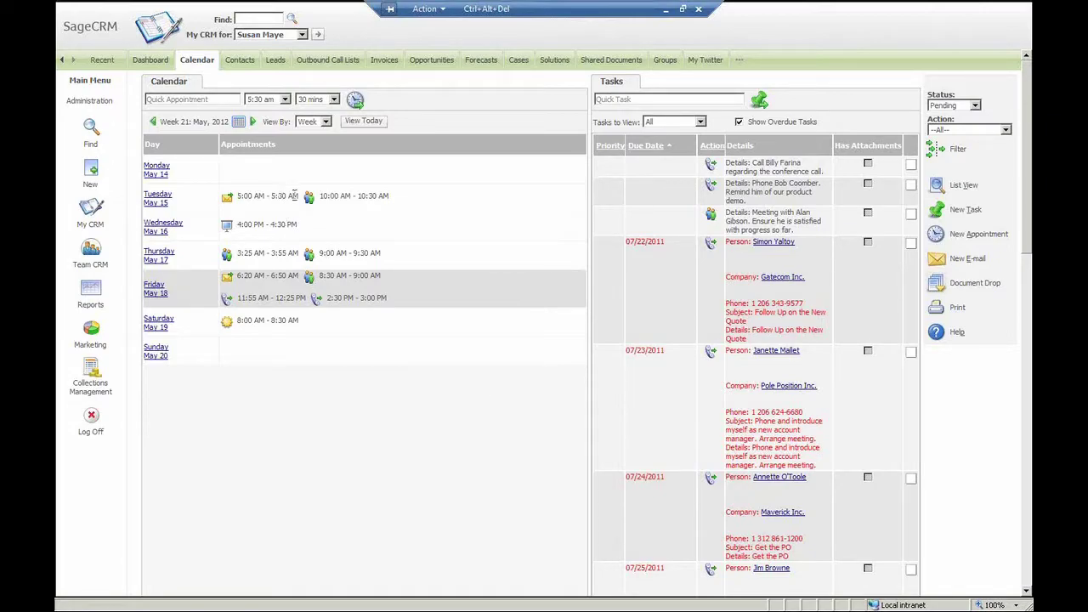
pyautogui.moveTo(309, 202)
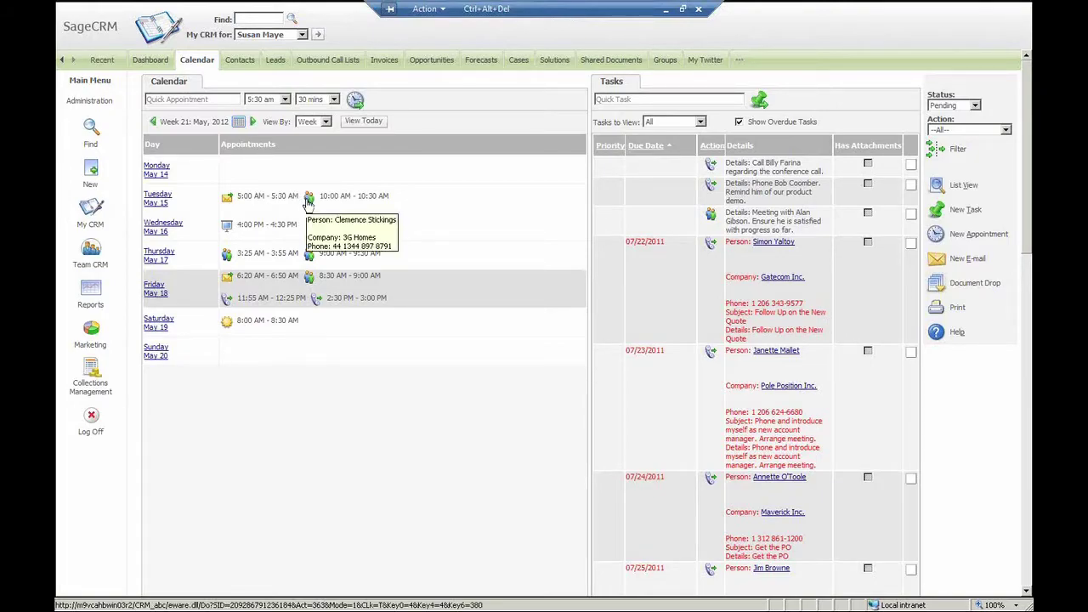
pyautogui.click(309, 199)
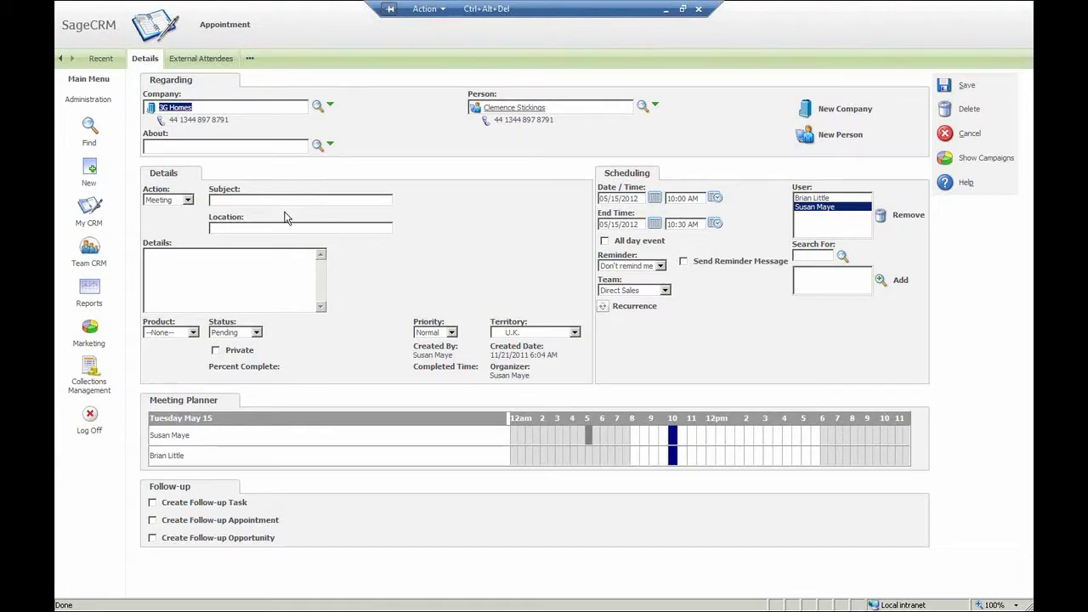
# Step: Check the About list for an Opportunity to link, then close it without linking anything
pyautogui.click(317, 147)
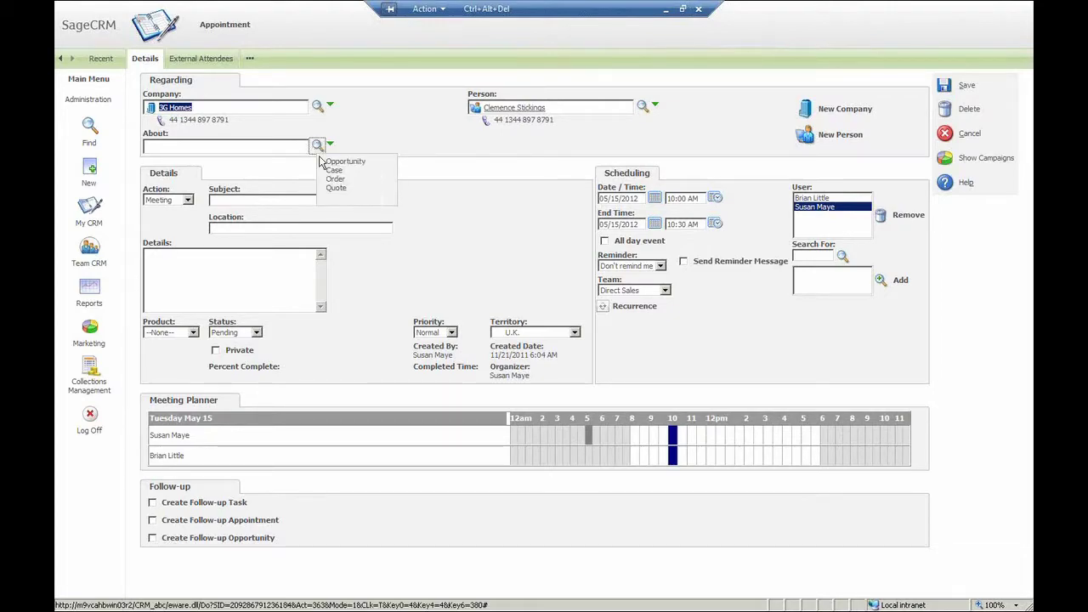
pyautogui.click(382, 163)
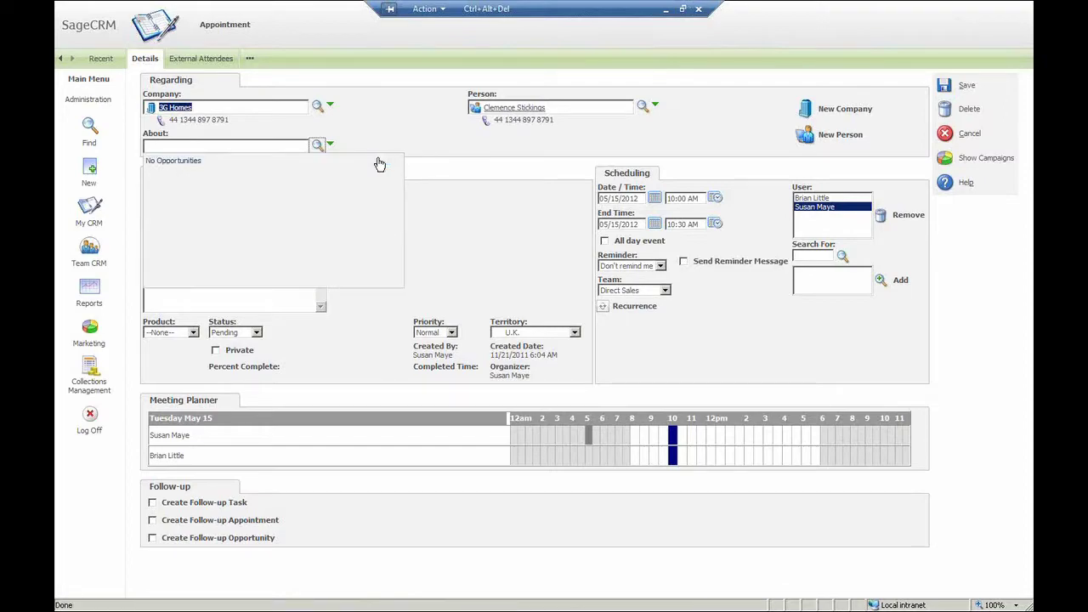
pyautogui.click(317, 146)
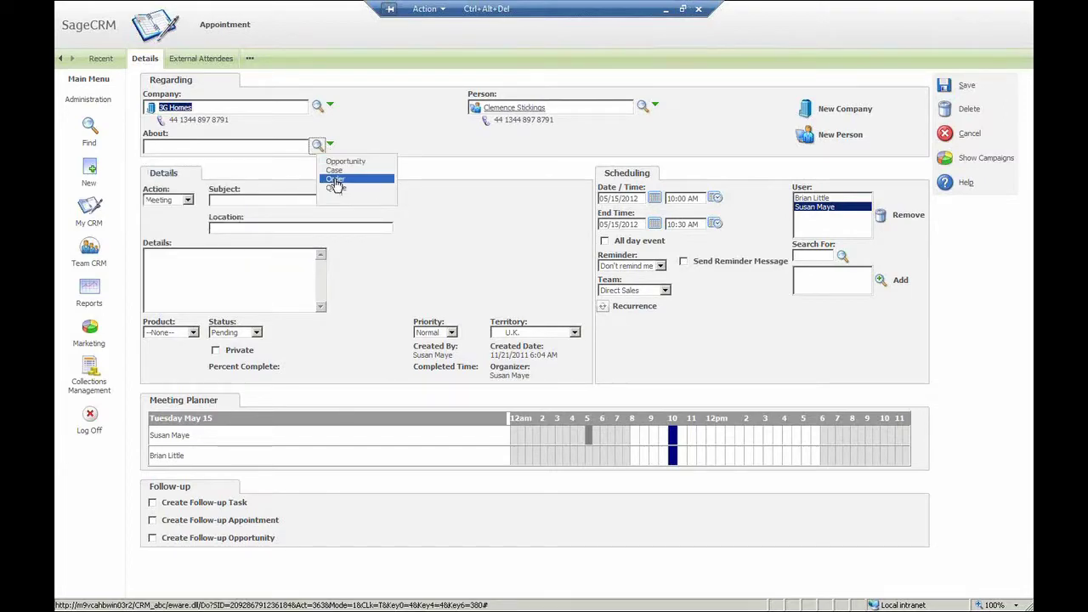
pyautogui.click(421, 207)
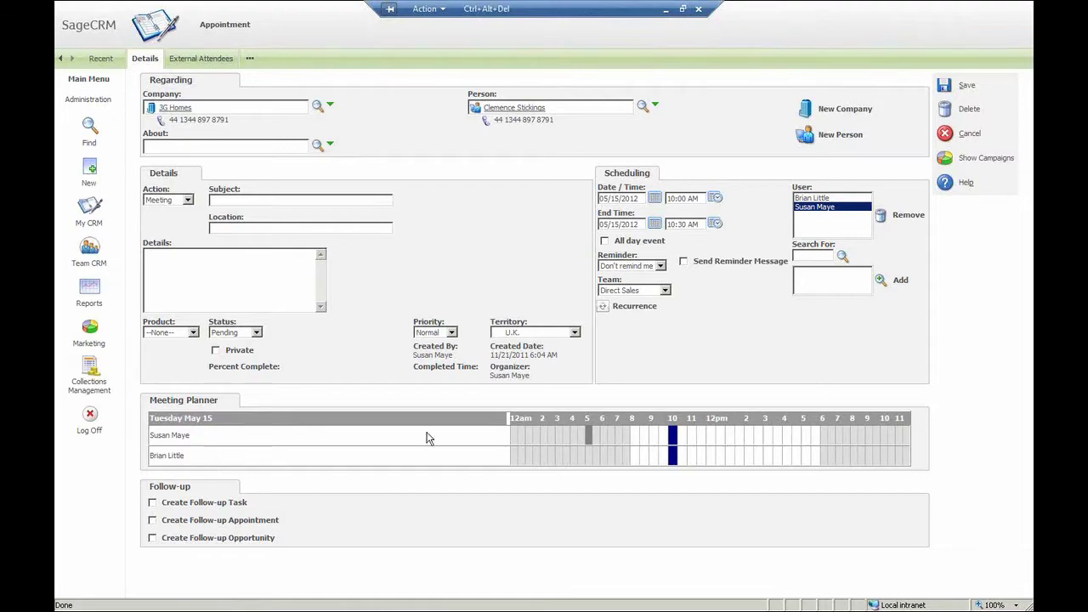
# Step: Add a third user to the meeting's attendees
pyautogui.click(842, 256)
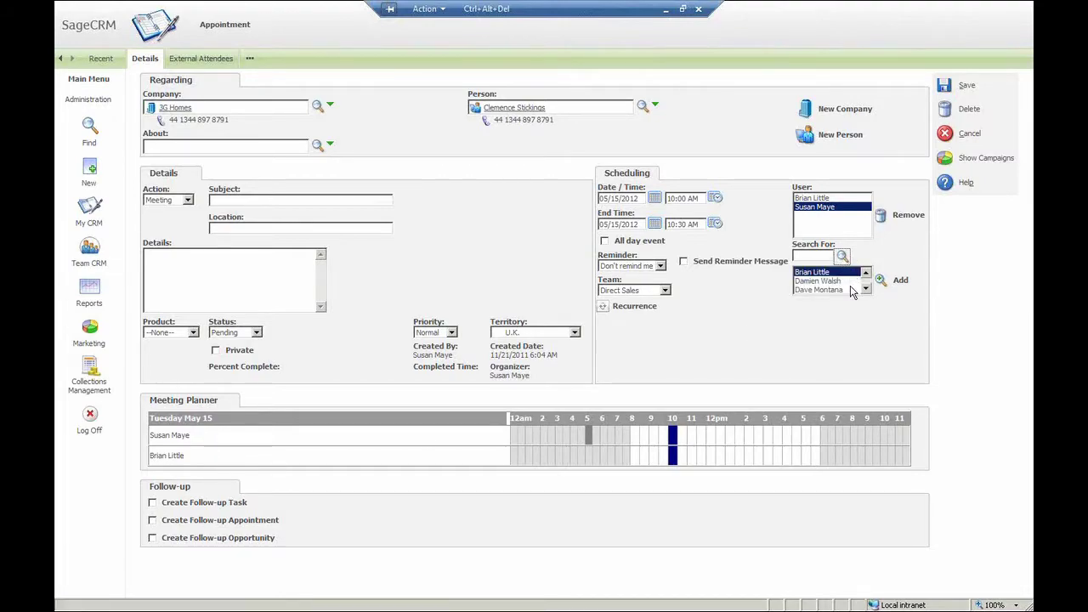
pyautogui.click(854, 290)
pyautogui.click(882, 281)
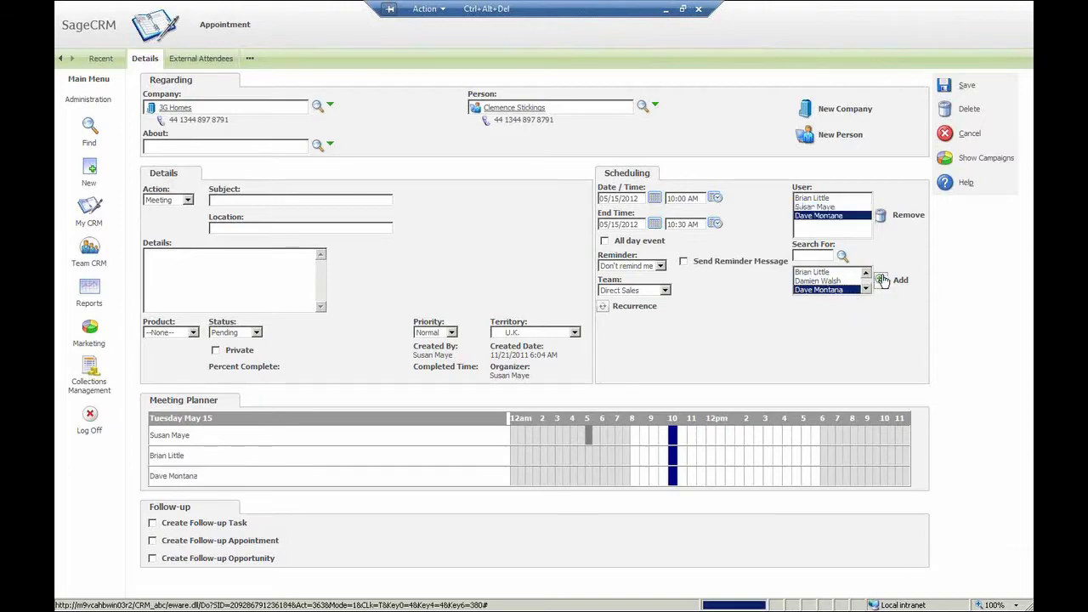
# Step: Book London Meeting Room as the meeting location and remove it from the User list
pyautogui.click(866, 289)
pyautogui.click(867, 289)
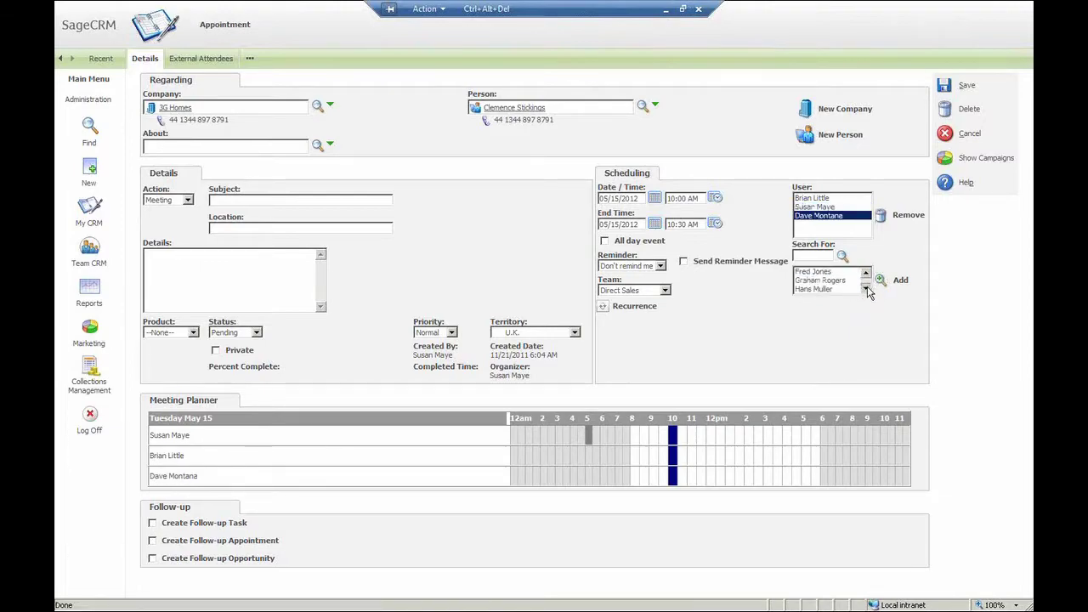
pyautogui.click(867, 289)
pyautogui.click(867, 289)
pyautogui.click(866, 289)
pyautogui.click(861, 280)
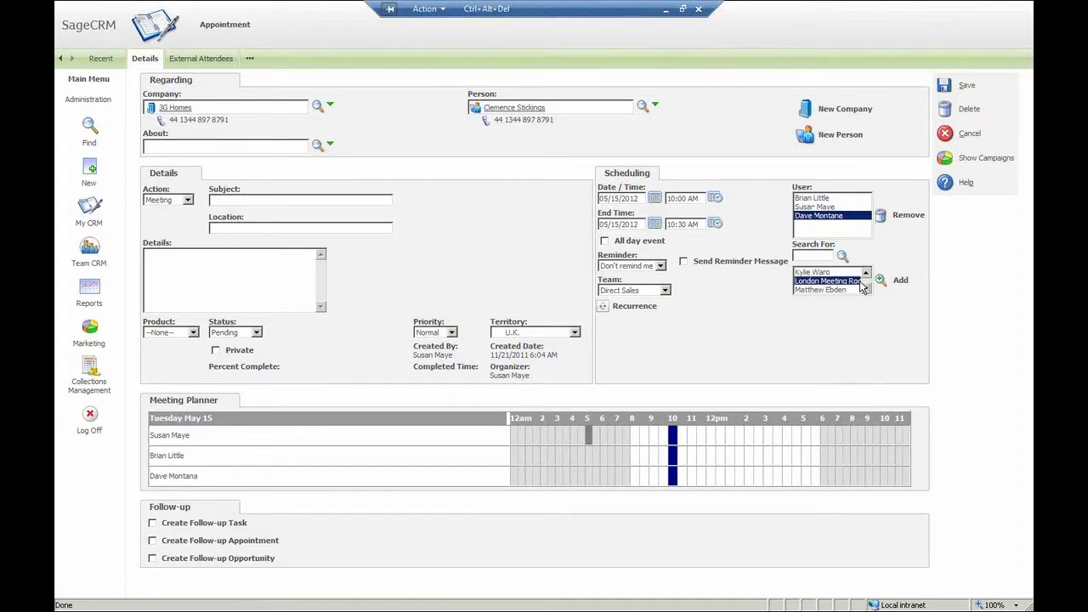
pyautogui.click(881, 281)
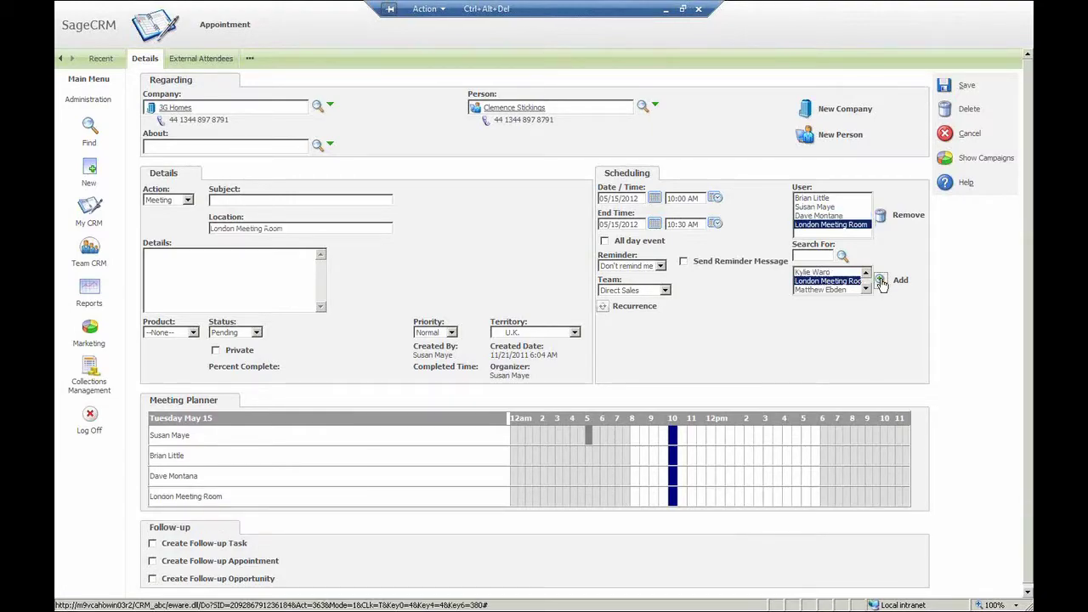
pyautogui.click(881, 217)
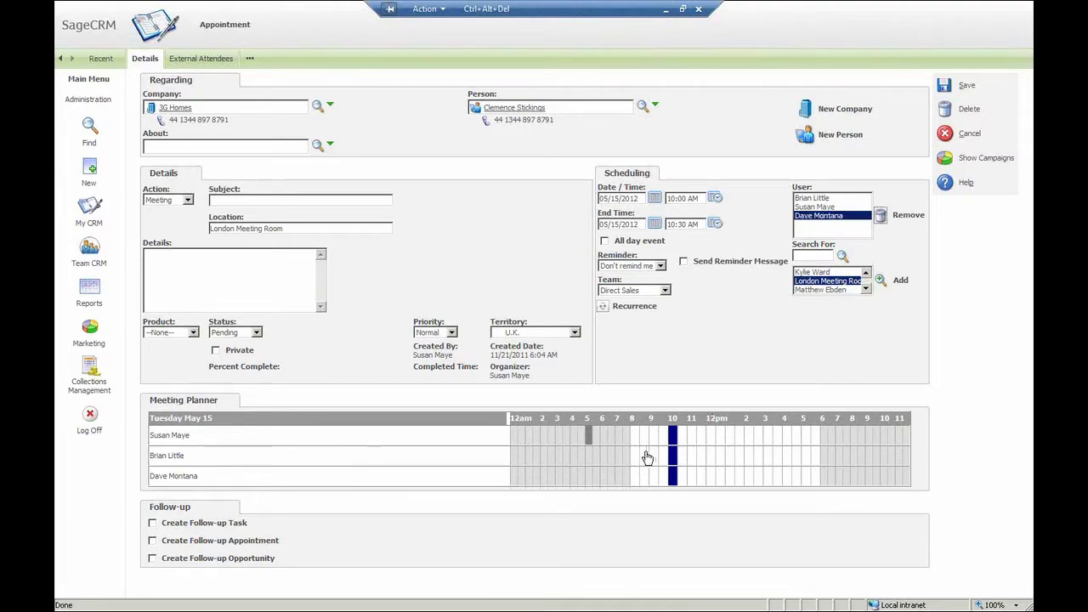
pyautogui.moveTo(588, 435)
pyautogui.click(944, 136)
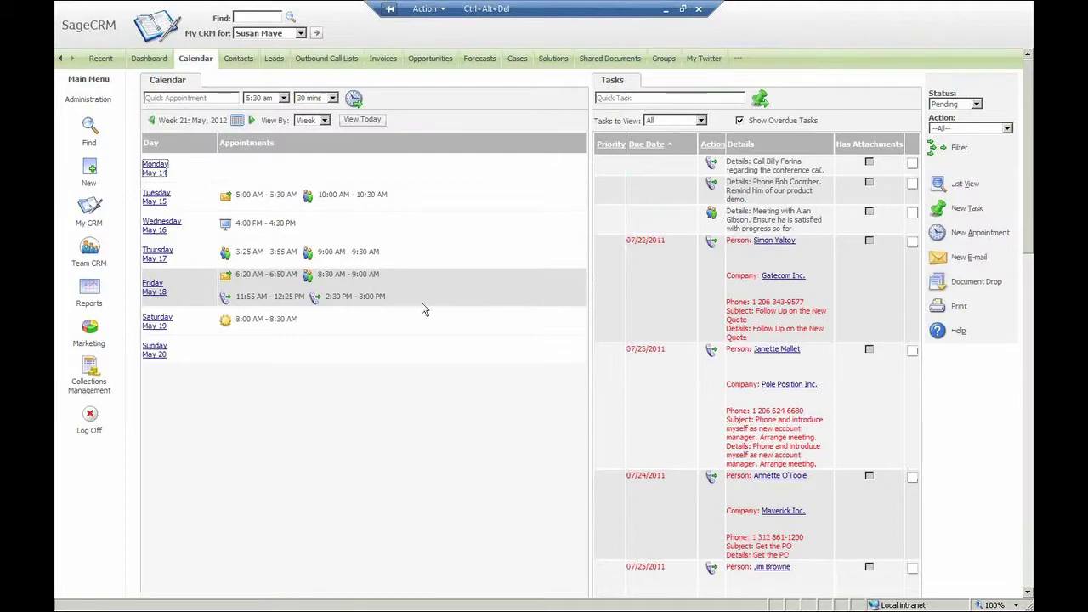
# Step: Switch the calendar to the May 2012 month view, then back to the week view
pyautogui.click(324, 120)
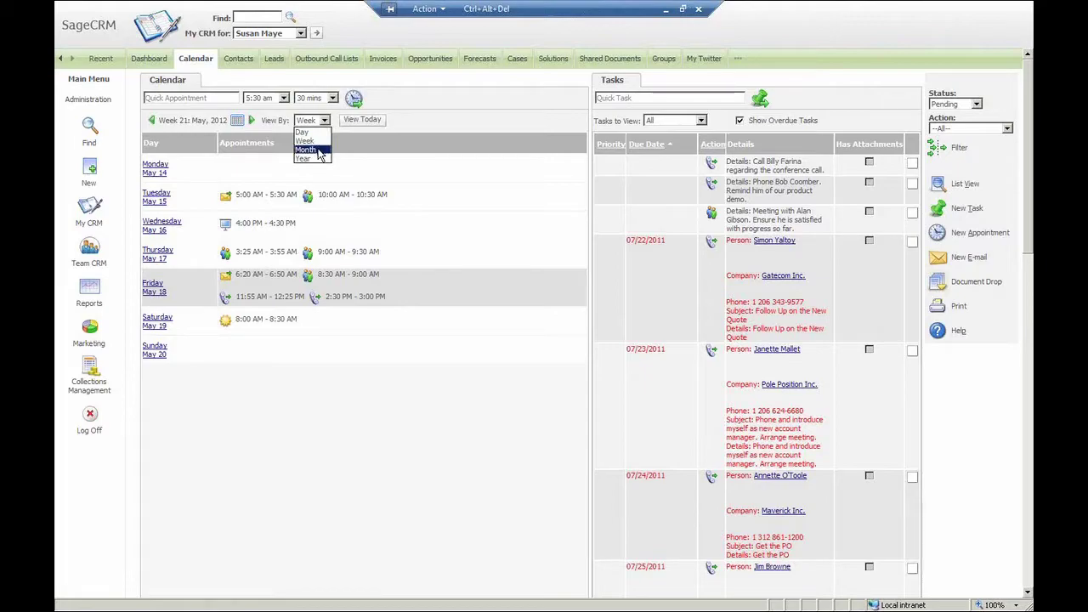
pyautogui.click(319, 153)
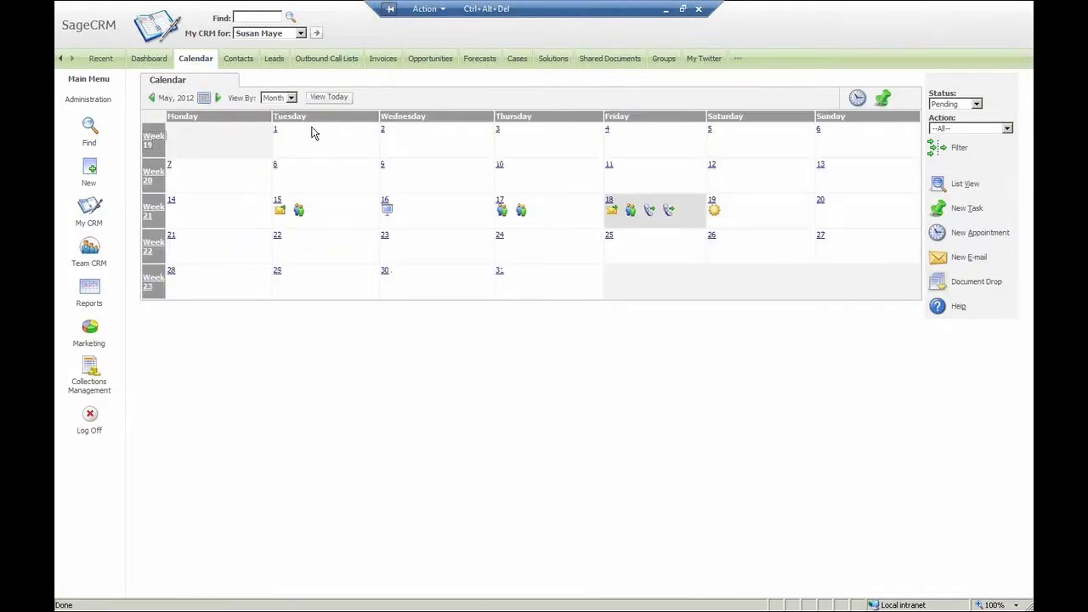
pyautogui.click(290, 98)
pyautogui.click(288, 117)
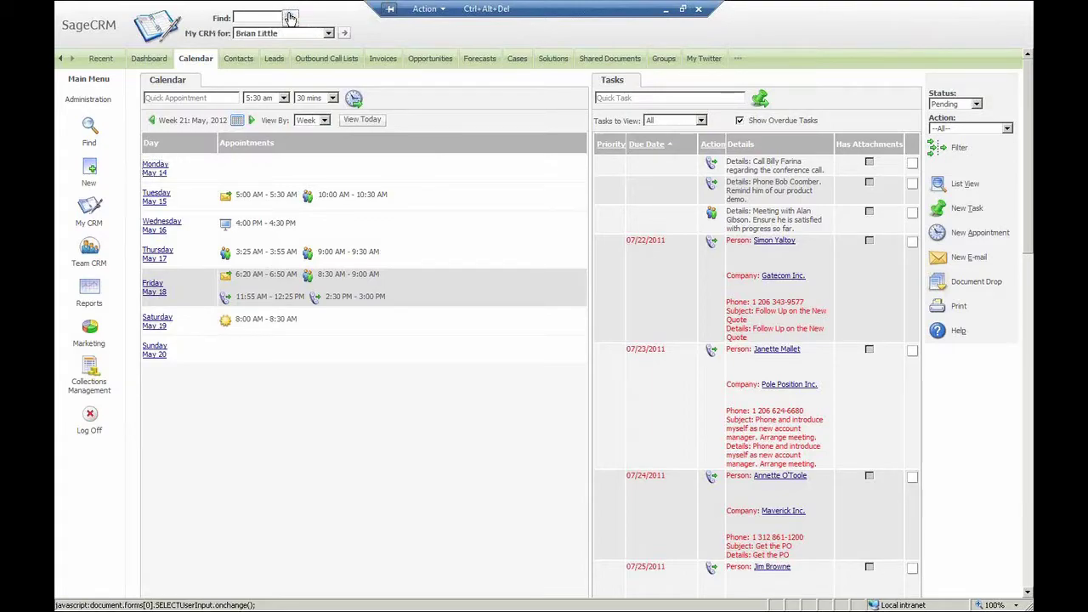
# Step: Pick another user from the 'My CRM for' list to load their calendar and tasks
pyautogui.click(306, 35)
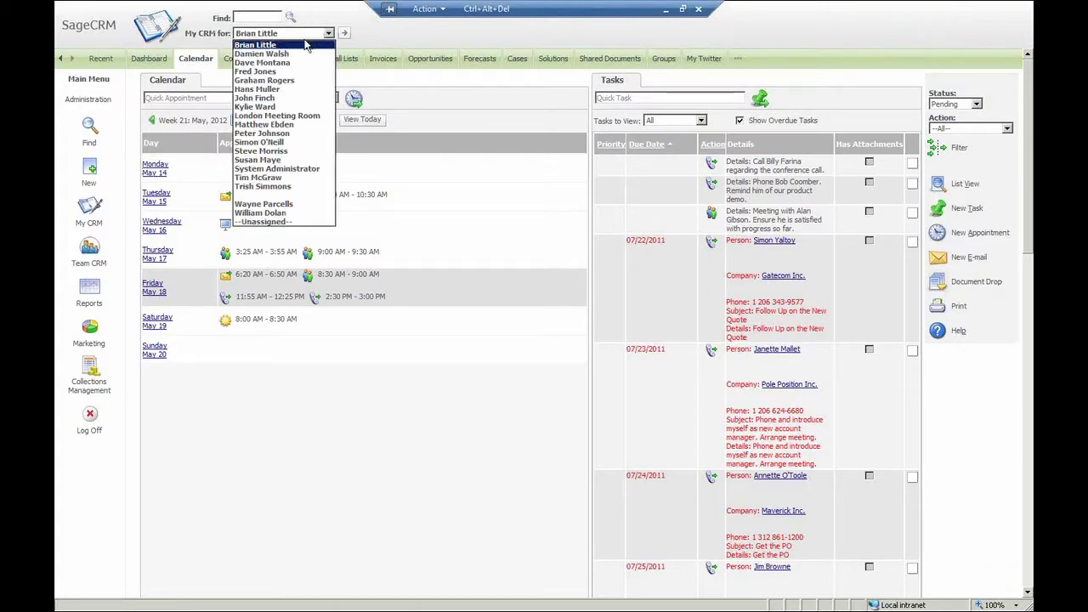
pyautogui.click(303, 44)
pyautogui.click(341, 38)
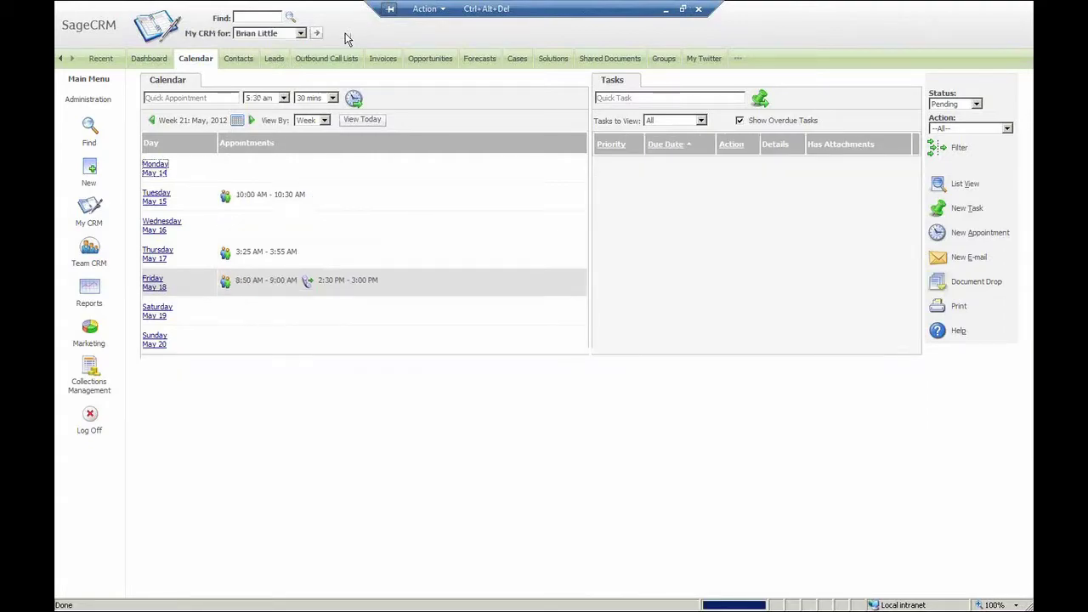
pyautogui.click(302, 34)
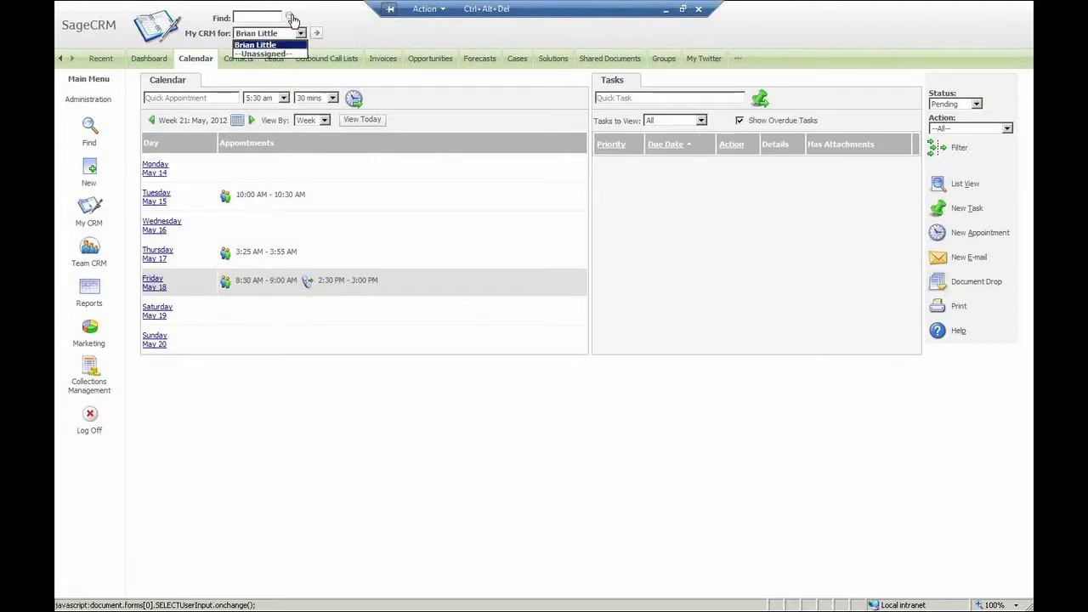
pyautogui.click(291, 34)
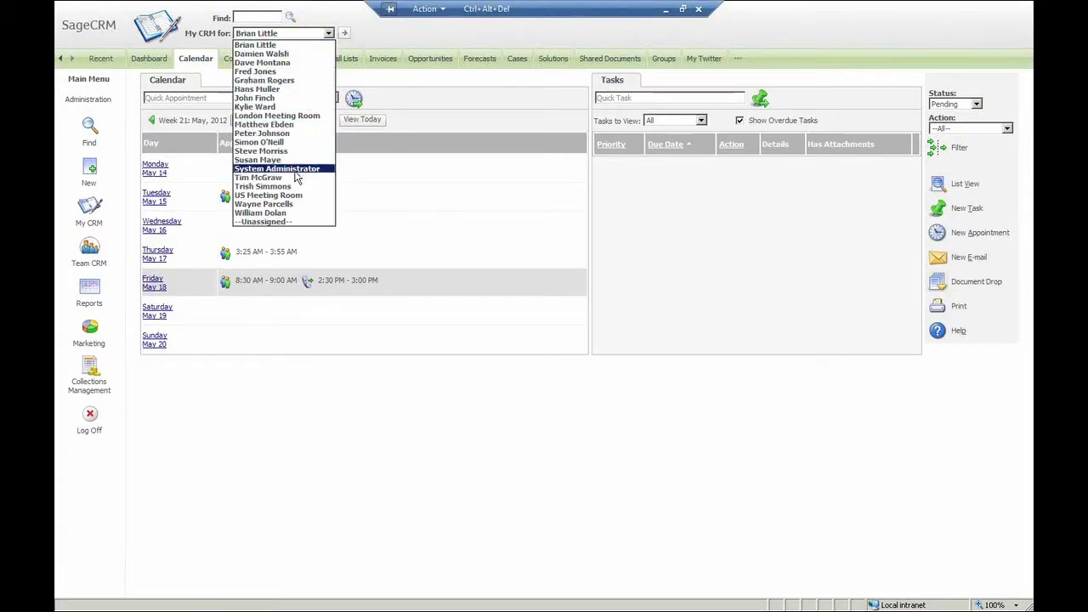
pyautogui.click(298, 99)
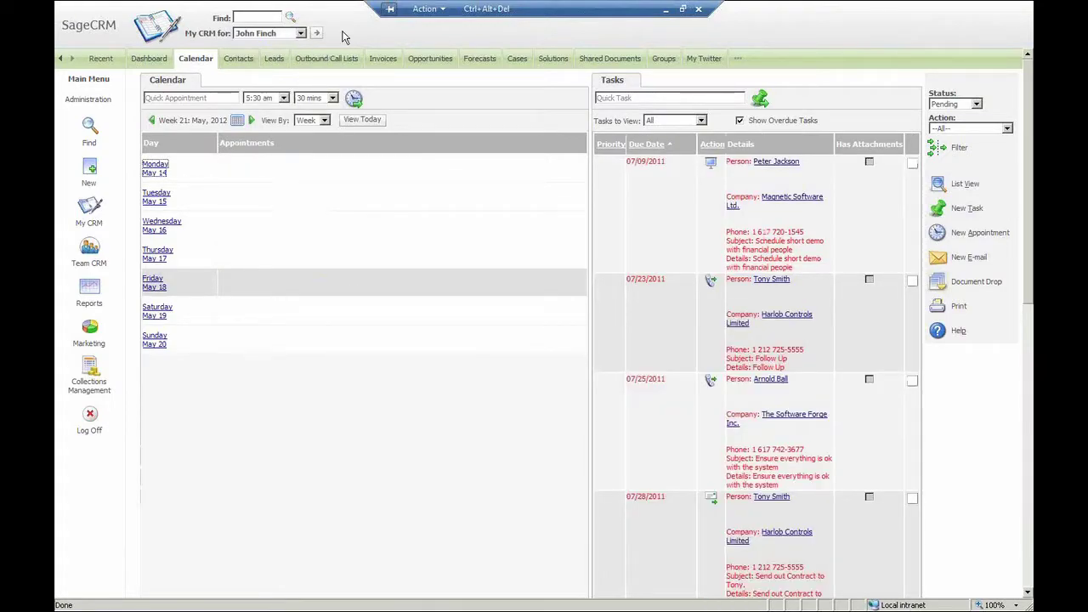
# Step: Switch to a third user's calendar, then go to Team CRM
pyautogui.click(315, 34)
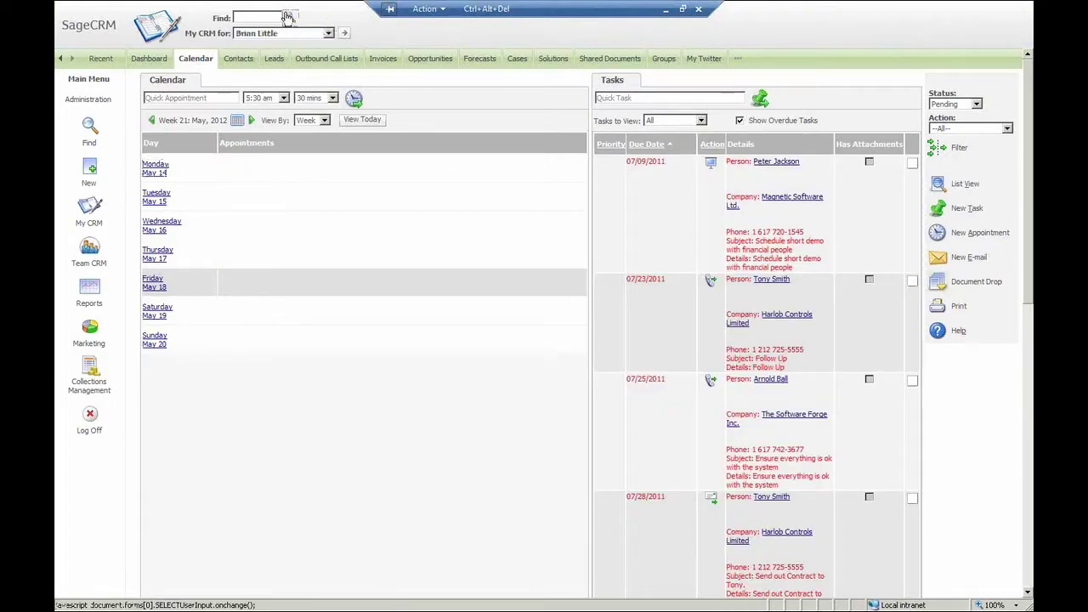
pyautogui.click(290, 33)
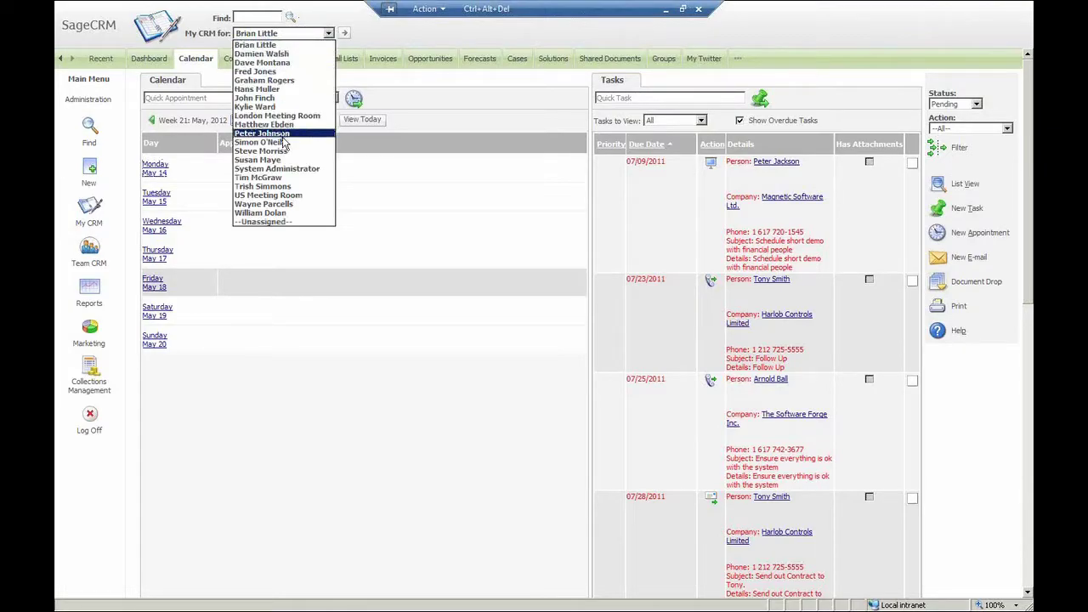
pyautogui.click(289, 159)
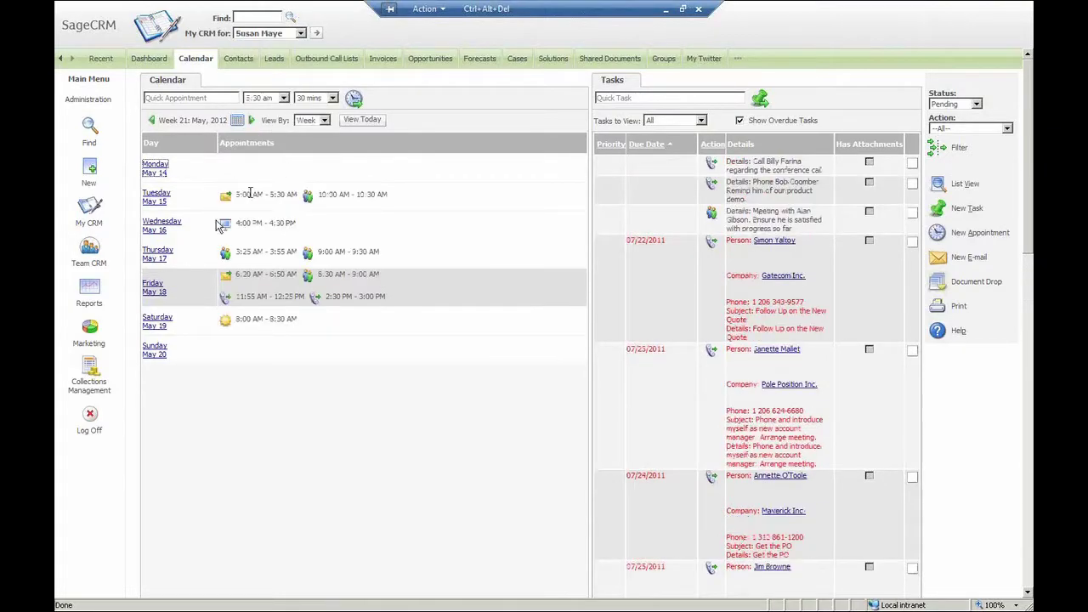
pyautogui.click(89, 248)
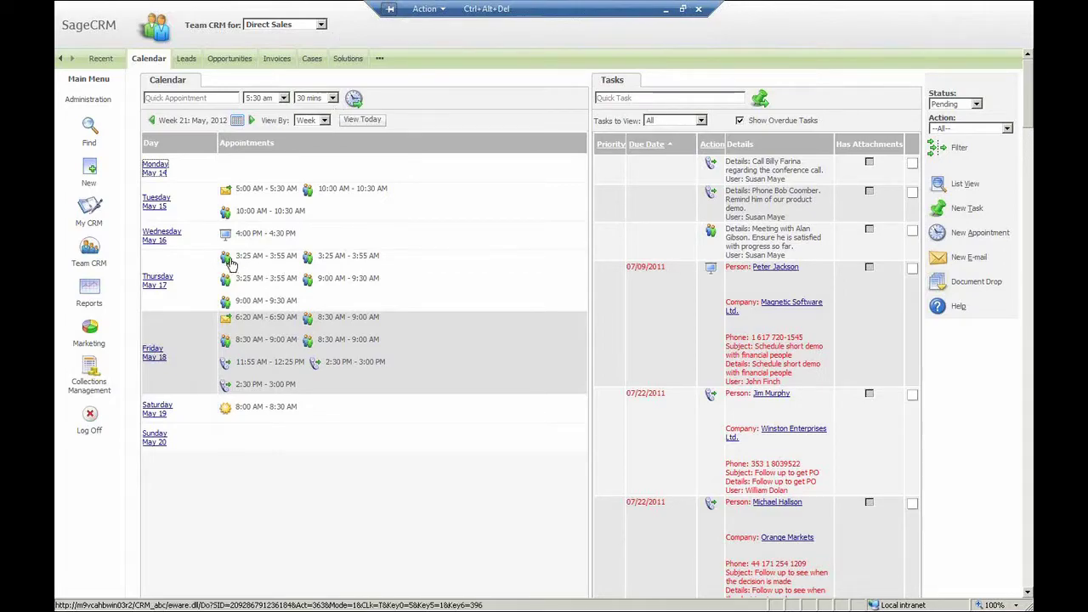
# Step: Open the Thursday 3:25 AM appointment from the Direct Sales team calendar
pyautogui.moveTo(230, 264)
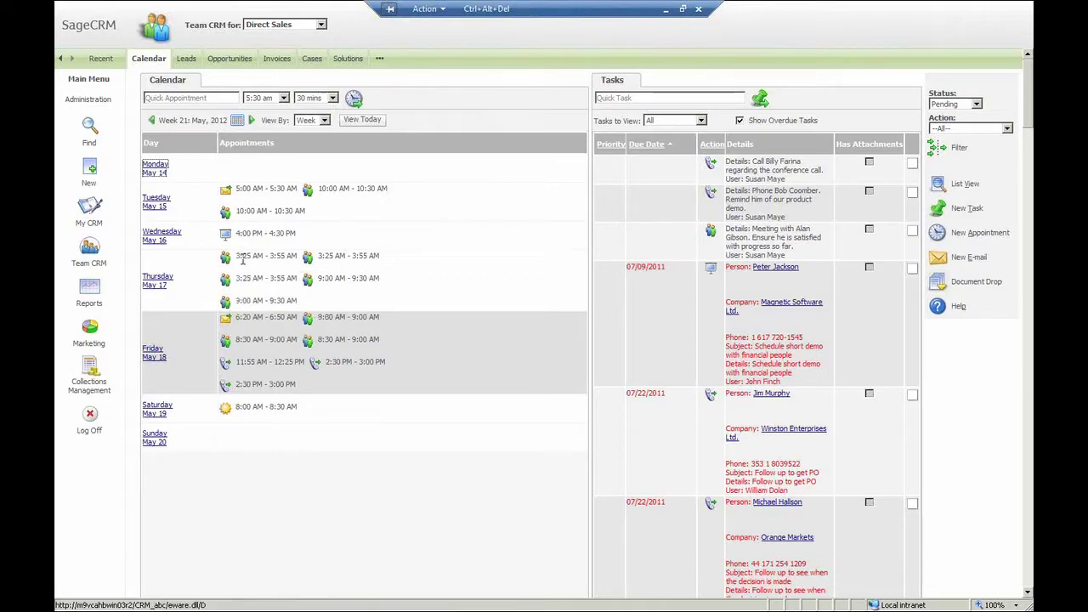
pyautogui.moveTo(309, 264)
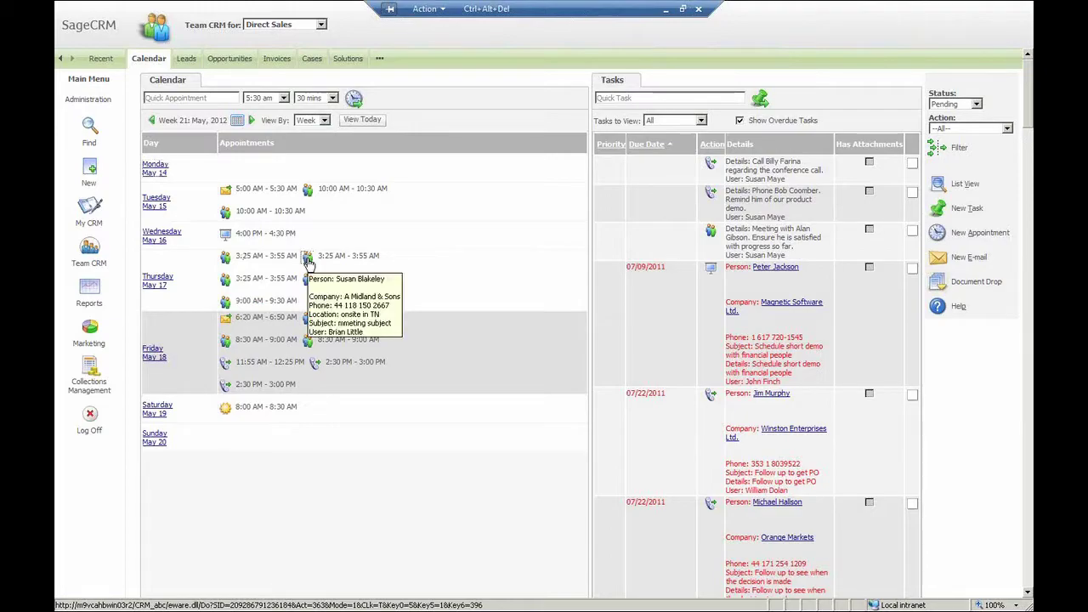
pyautogui.click(309, 263)
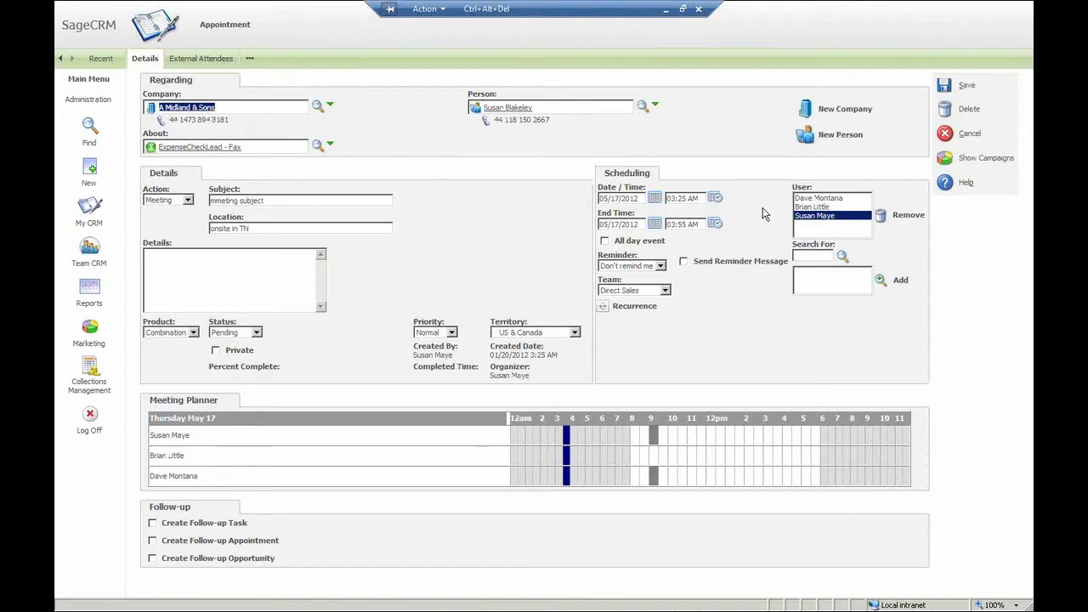
# Step: Remove both extra users from the 3:25 AM A Midland & Sons meeting and save it
pyautogui.click(806, 198)
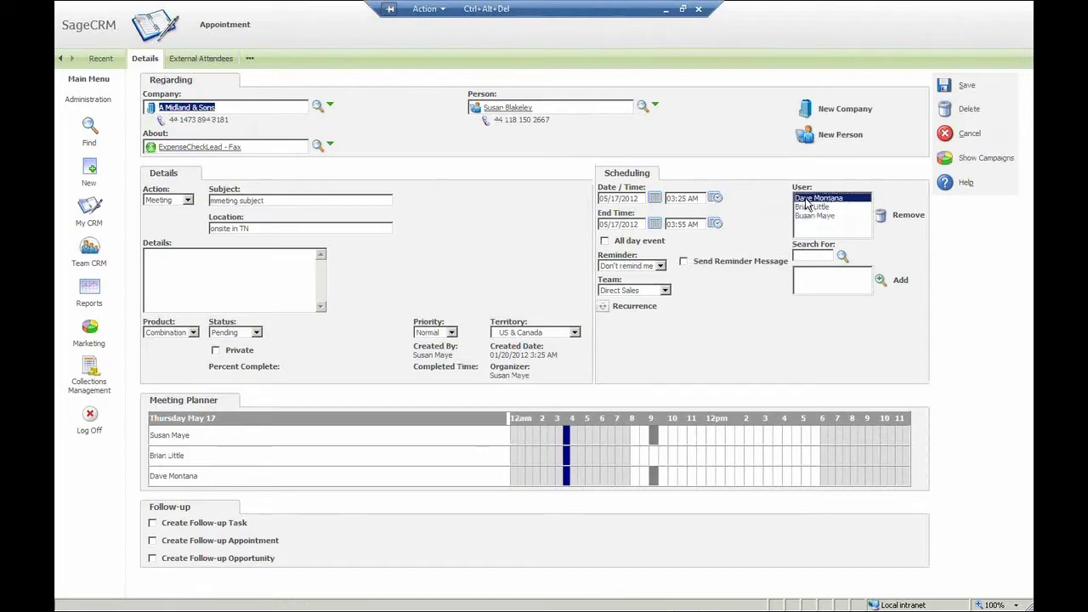
pyautogui.click(882, 216)
pyautogui.click(882, 216)
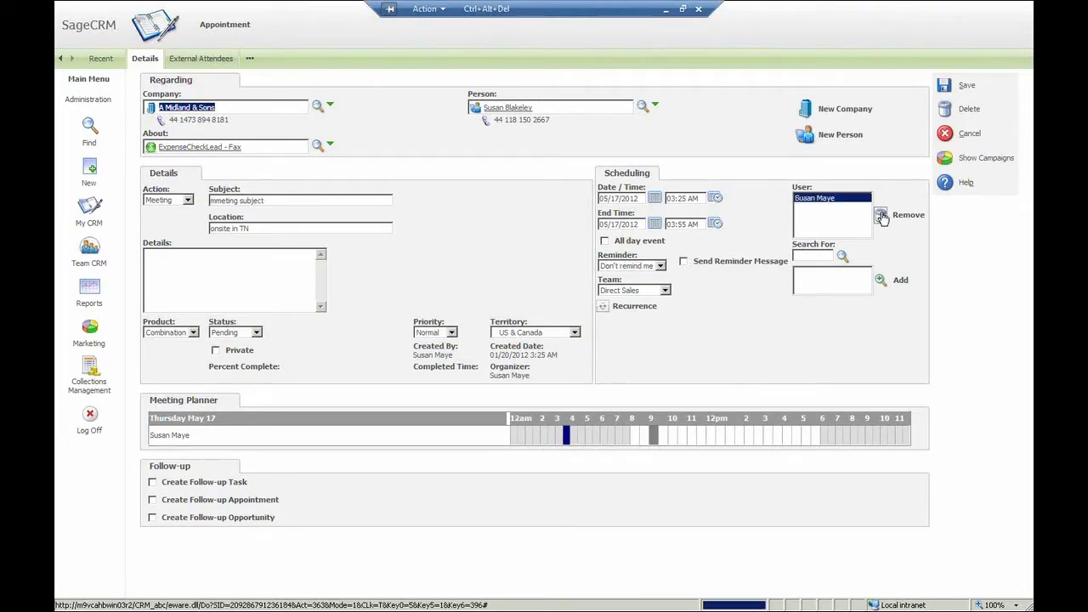
pyautogui.click(944, 87)
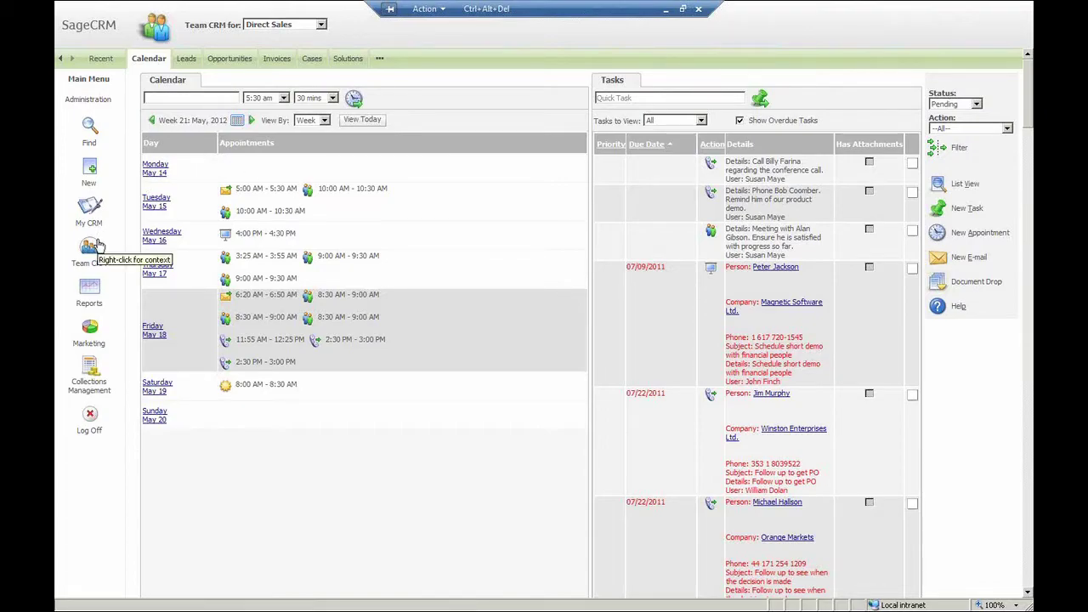
pyautogui.click(88, 213)
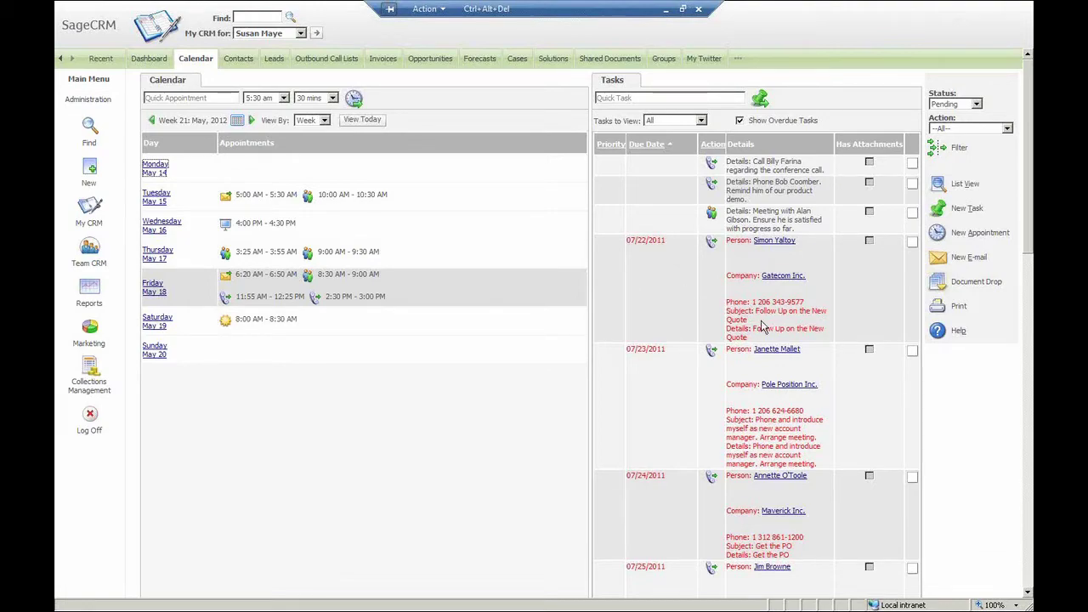
# Step: Change the Follow up on the New Quote task's due date to 07/22/2012 and save
pyautogui.click(711, 247)
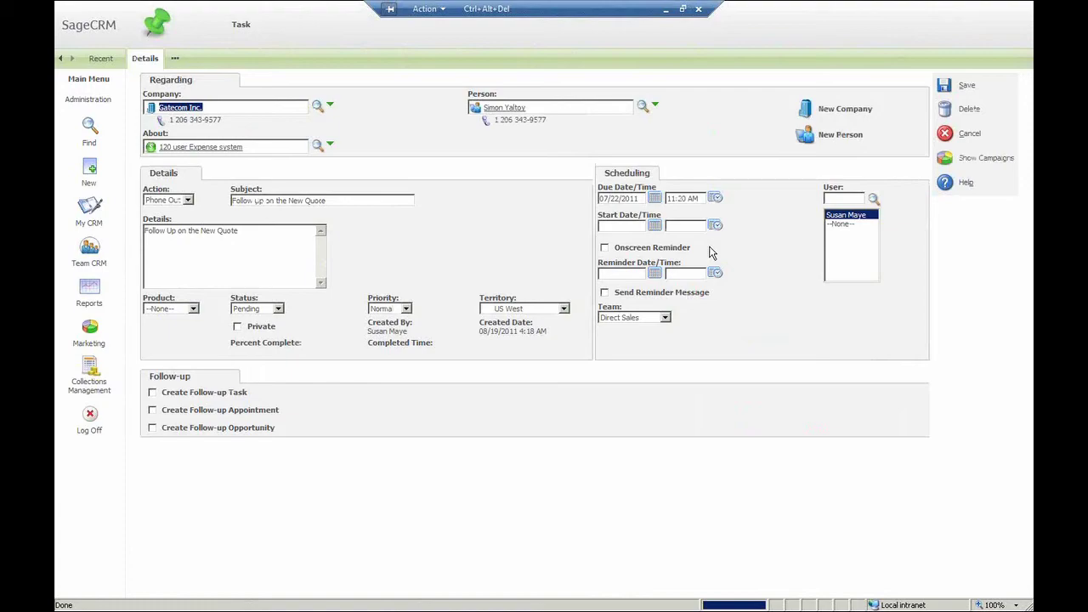
pyautogui.click(654, 198)
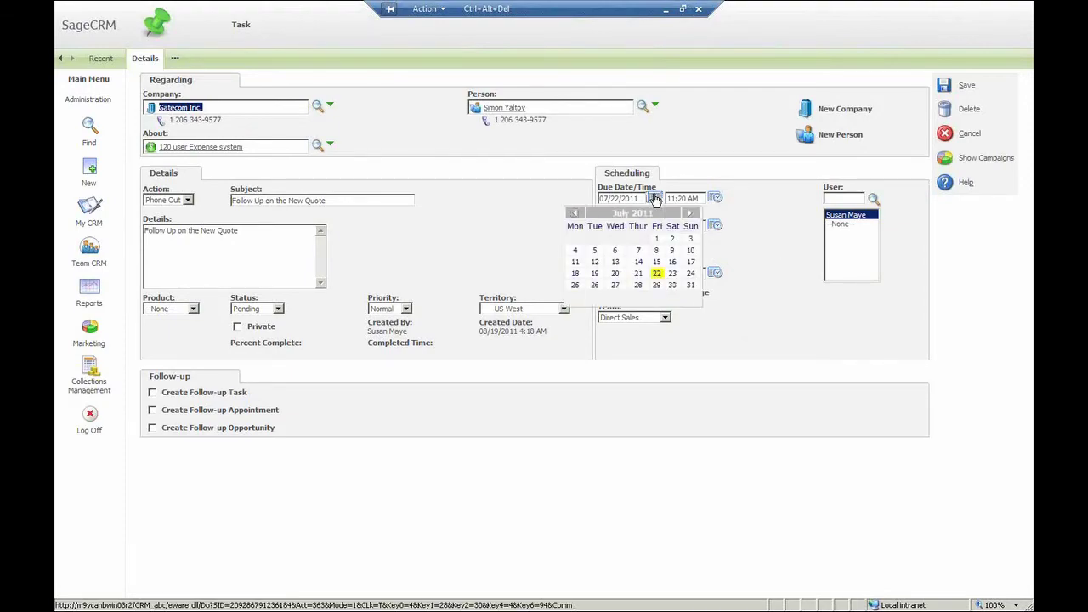
pyautogui.click(640, 198)
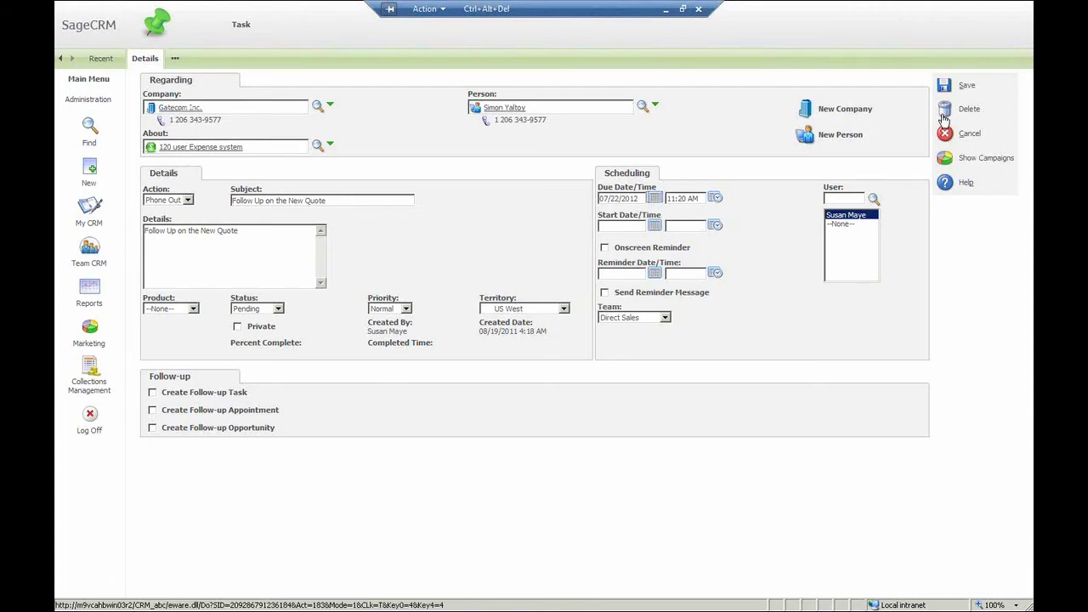
pyautogui.click(944, 86)
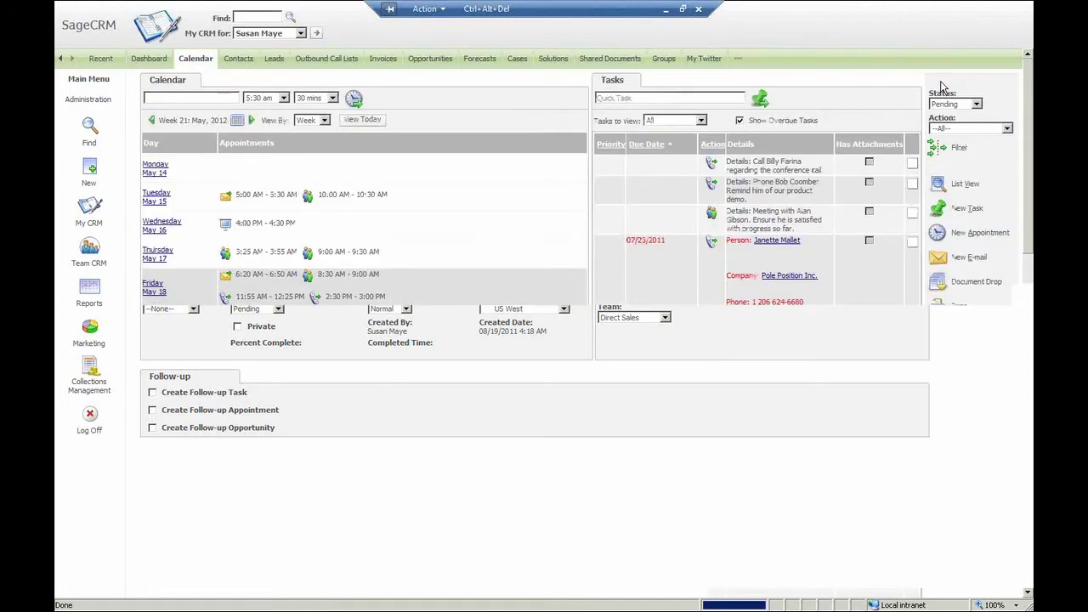